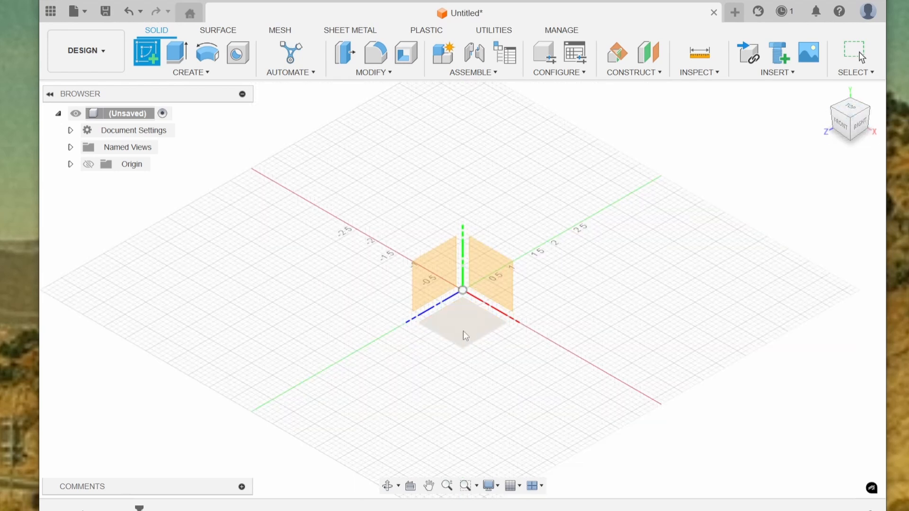
Sketch a two-point rectangle from the origin on the horizontal plane, 1.5 in wide and 1.5 in high
click(462, 330)
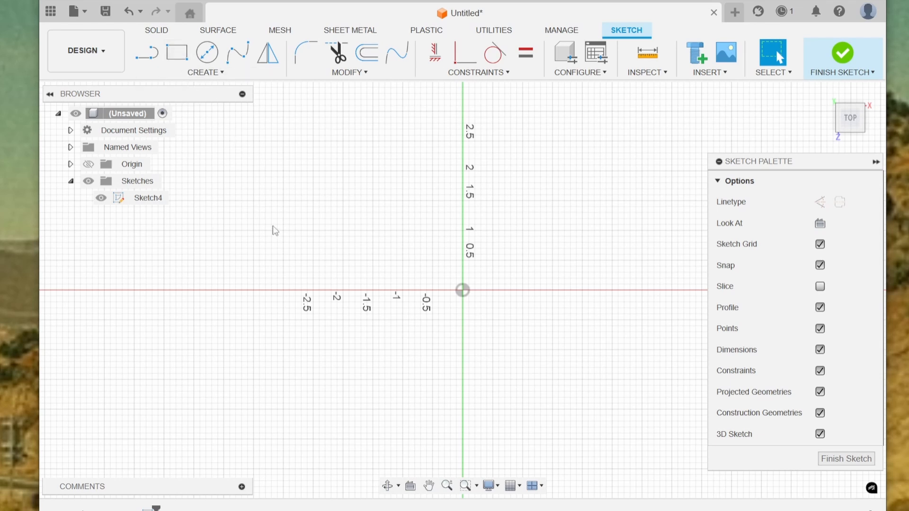
key(r)
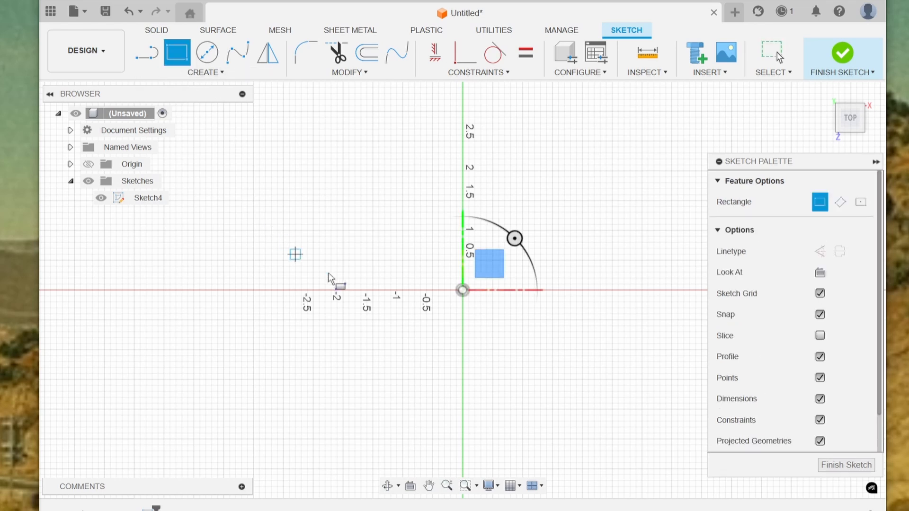
click(462, 290)
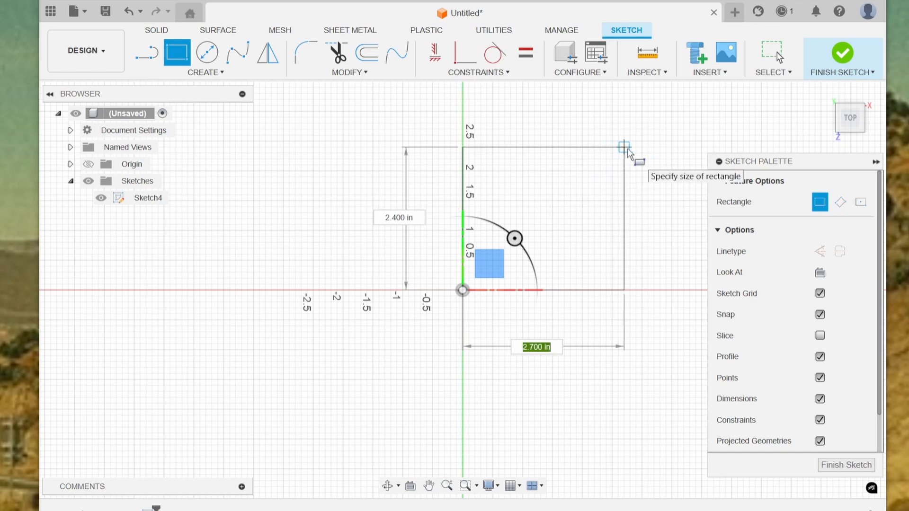
text(1.5)
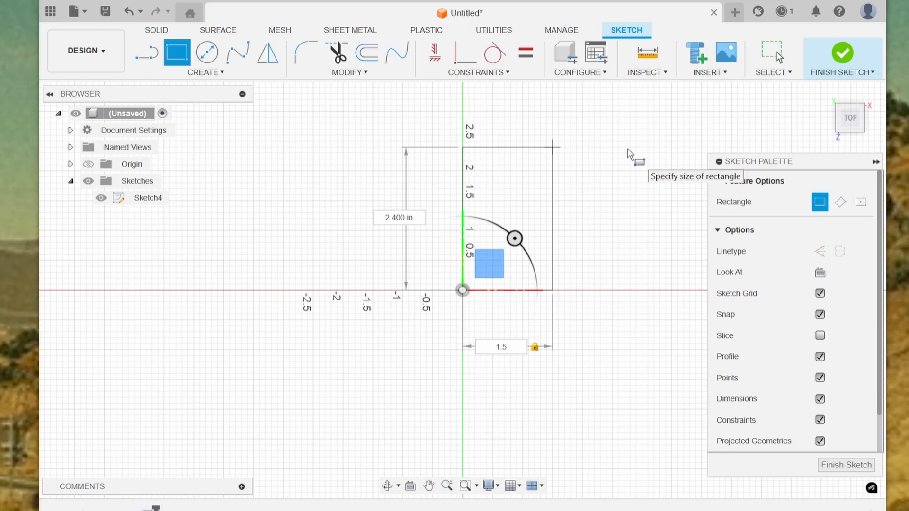
key(Tab)
text(1.05)
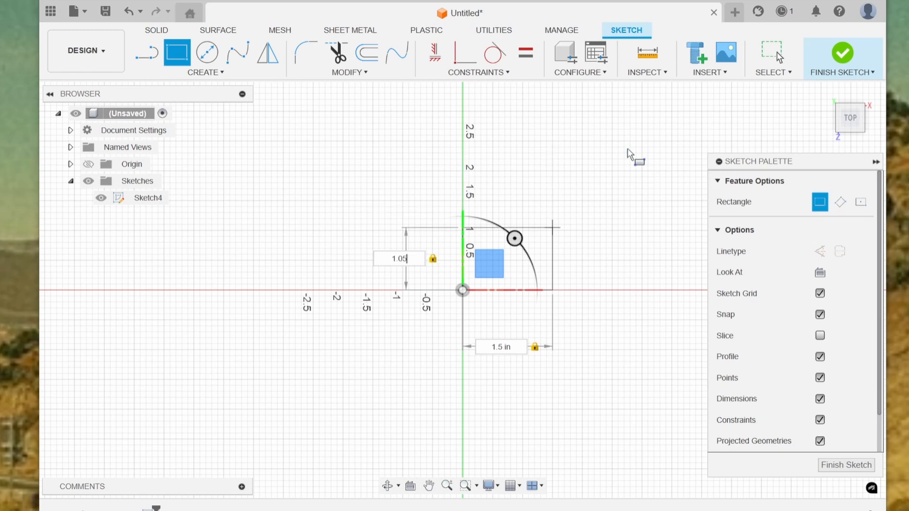
key(BackSpace)
key(BackSpace)
key(BackSpace)
text(.5)
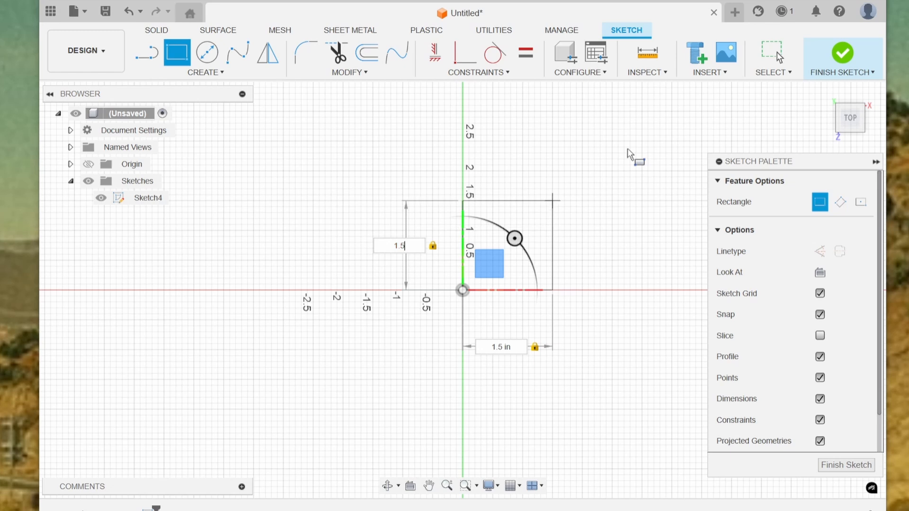
Set the rectangle's width to 2 in and finish the sketch
key(Tab)
text(2)
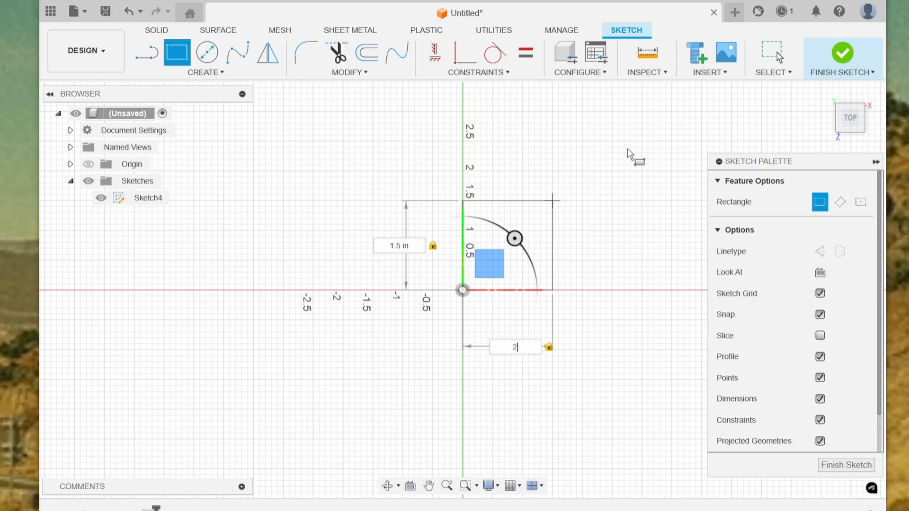
key(Tab)
key(Tab)
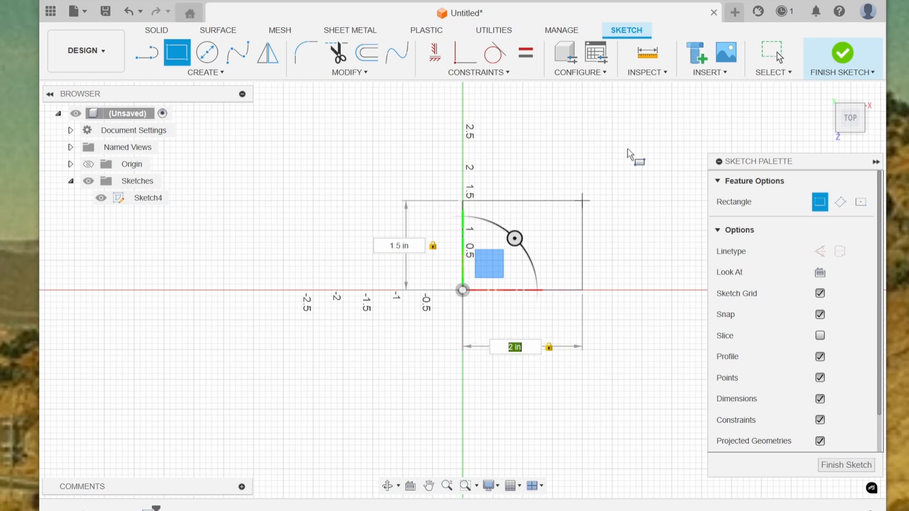
key(Tab)
key(Tab)
key(Return)
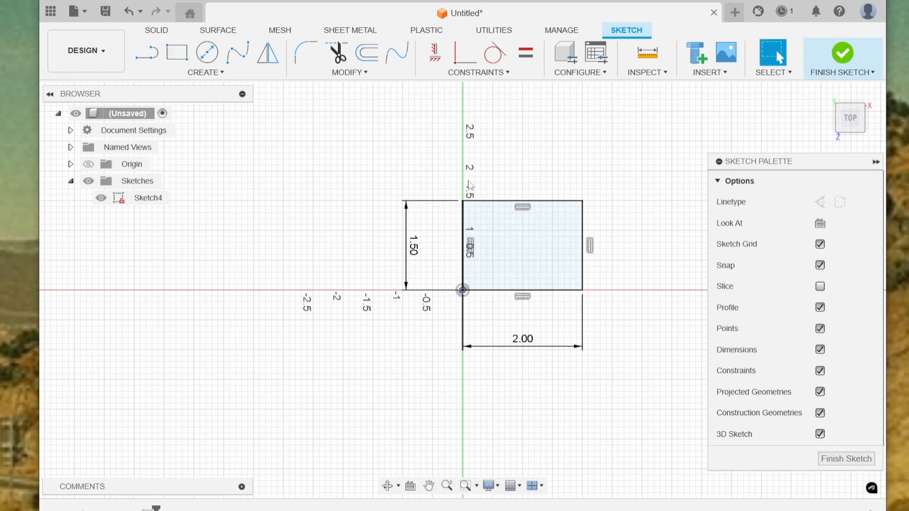
click(841, 458)
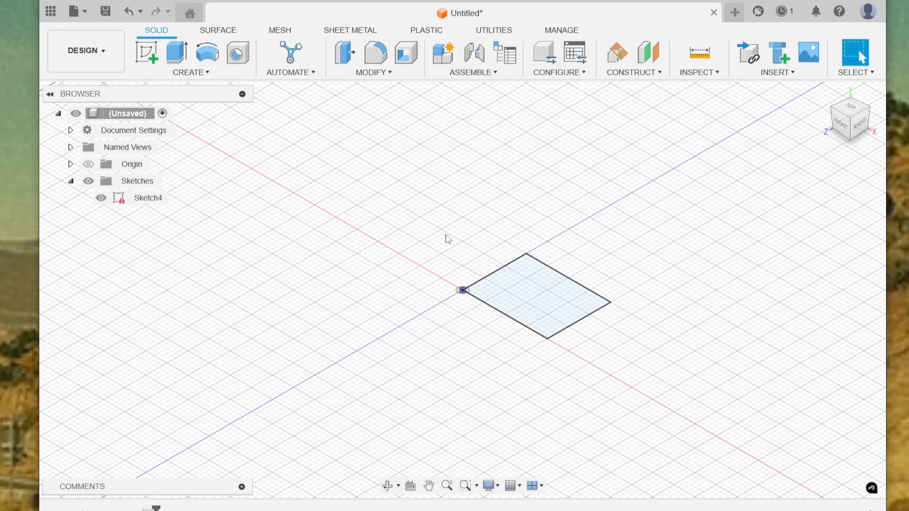
Set up a 2 in extrusion of the rectangular profile, trying the thin extrude type before returning to solid
click(182, 55)
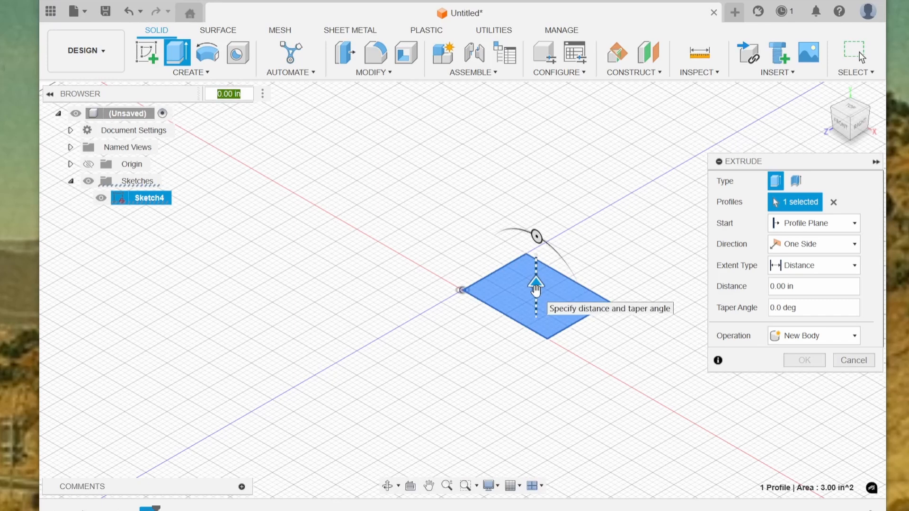
click(842, 362)
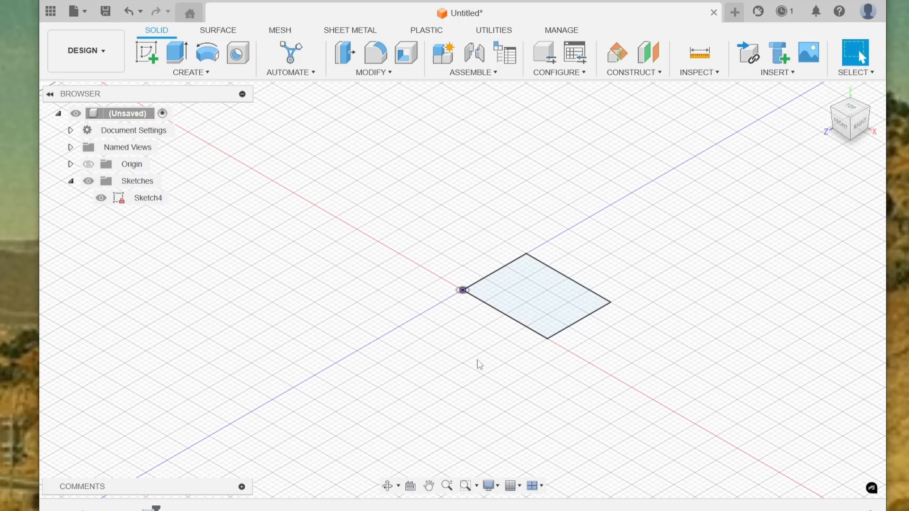
key(e)
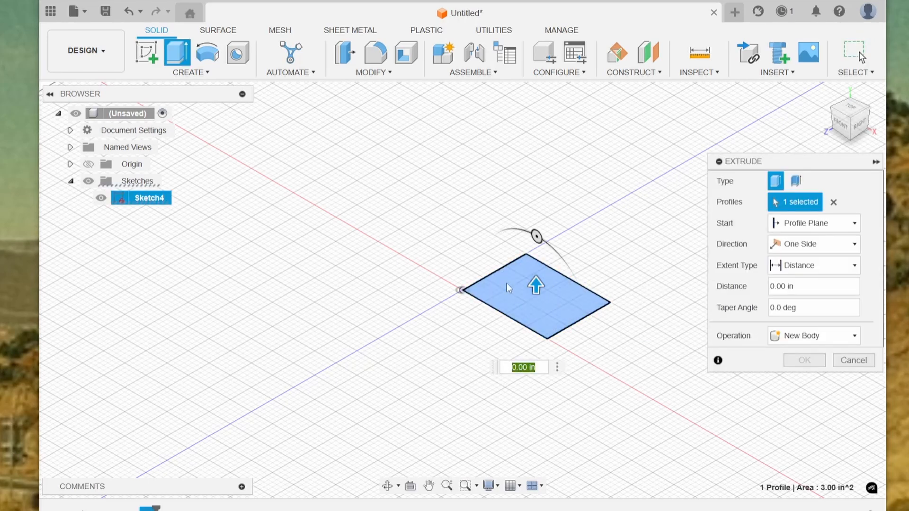
drag(535, 285, 550, 213)
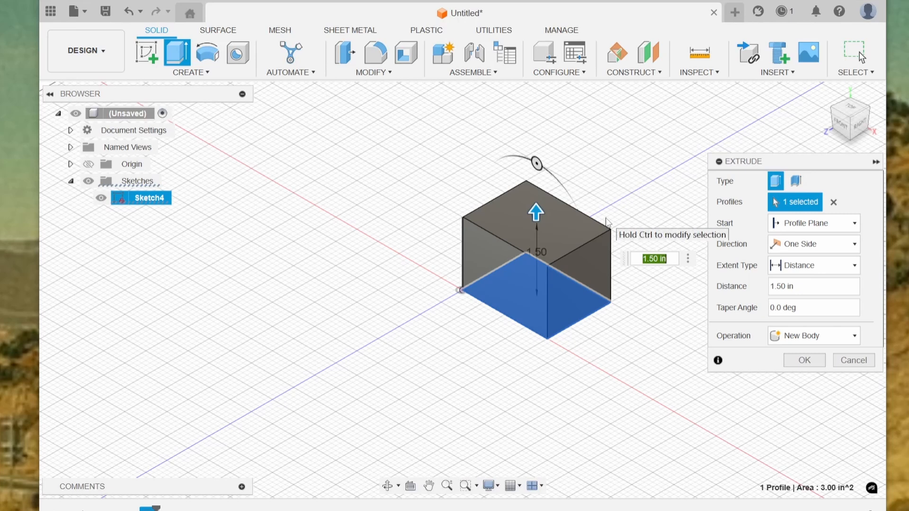
text(2)
key(Return)
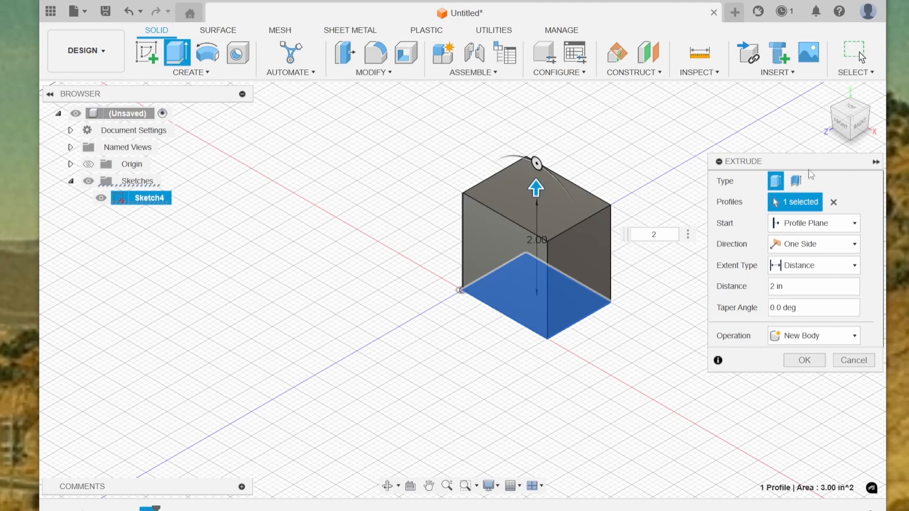
click(796, 181)
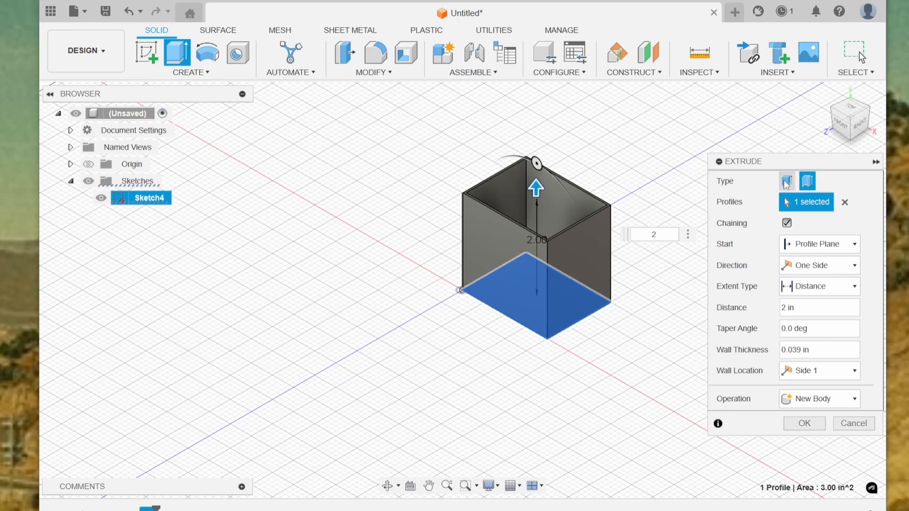
click(791, 188)
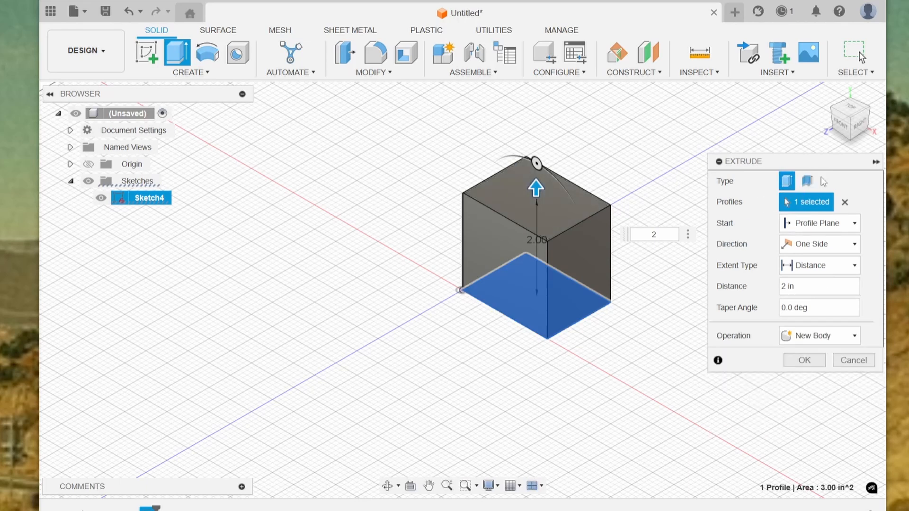
Try the extrusion with a 0.56 deg taper angle, then undo it
click(777, 308)
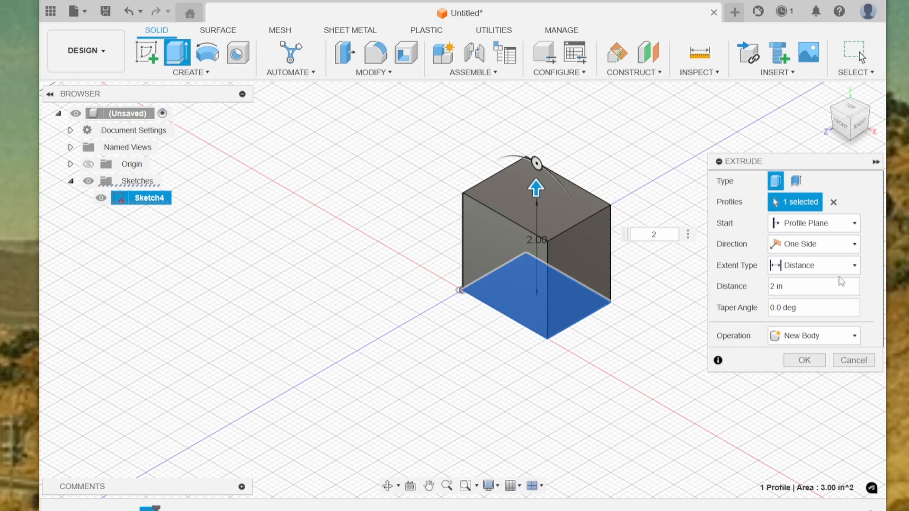
key(BackSpace)
key(BackSpace)
text(.56)
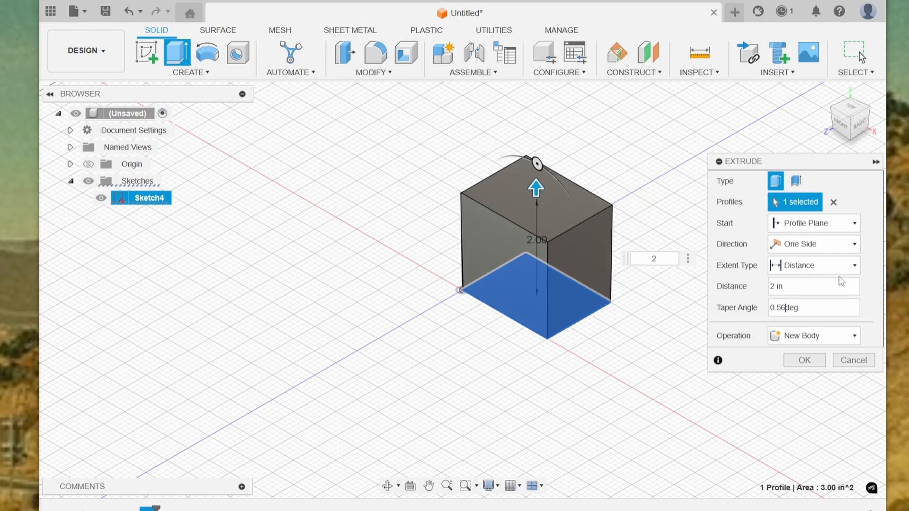
key(Return)
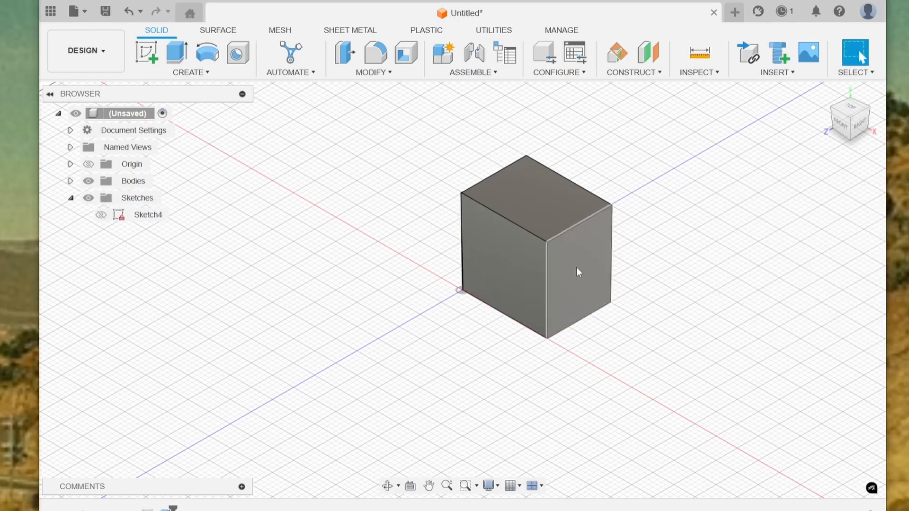
key(ctrl+z)
Extrude the rectangular profile 2 in to one side by distance, as a new body
click(535, 306)
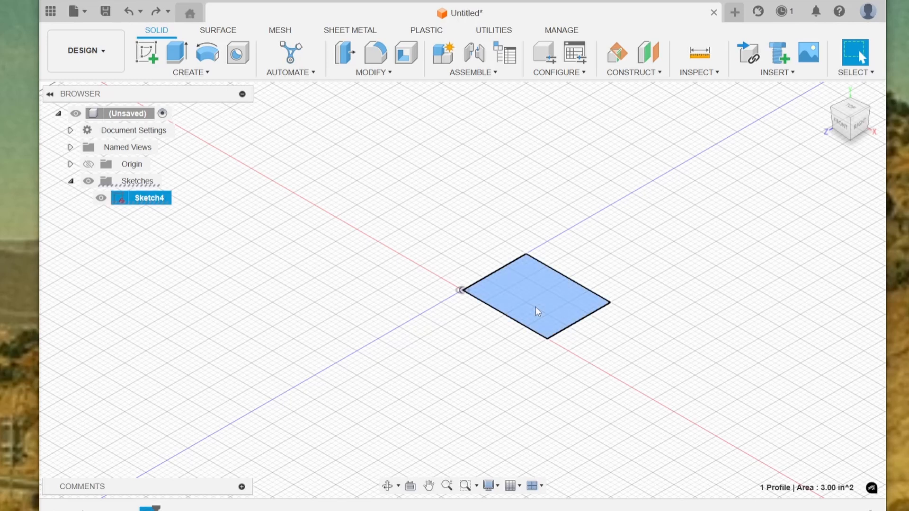
text(e)
text(2)
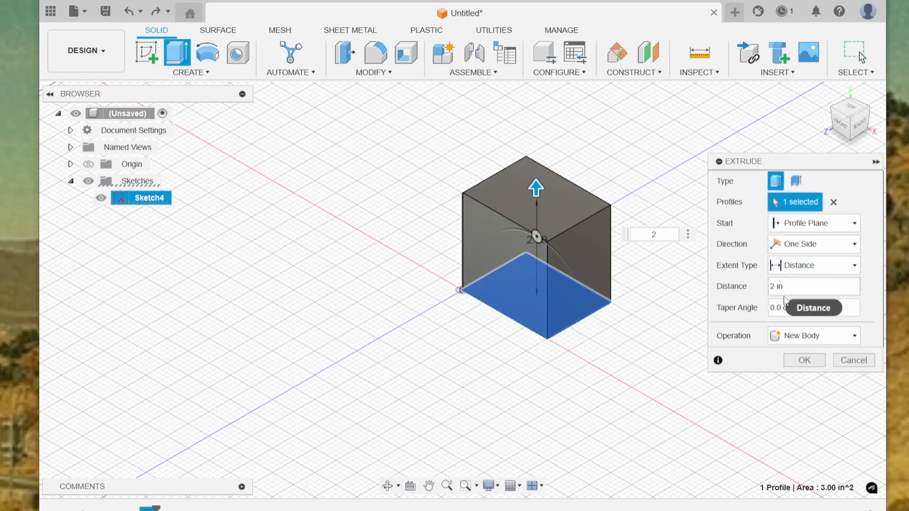
click(825, 249)
click(825, 247)
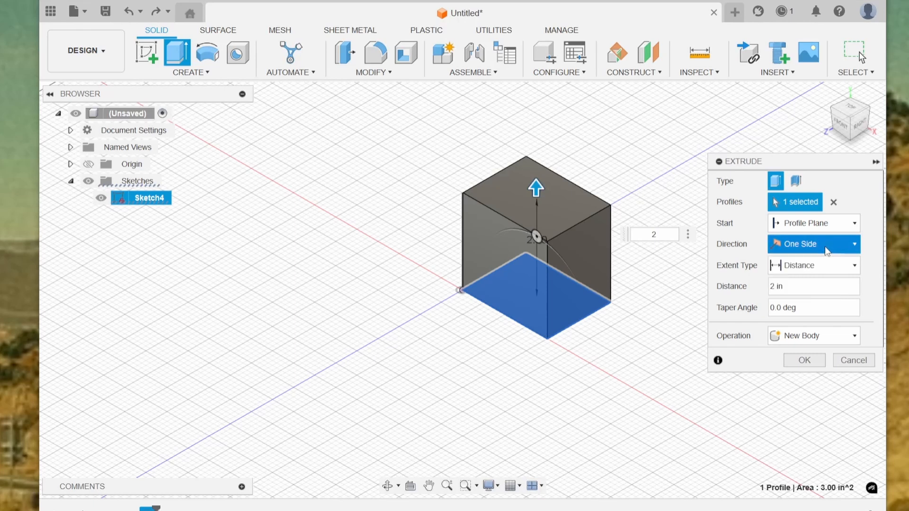
click(799, 270)
click(802, 270)
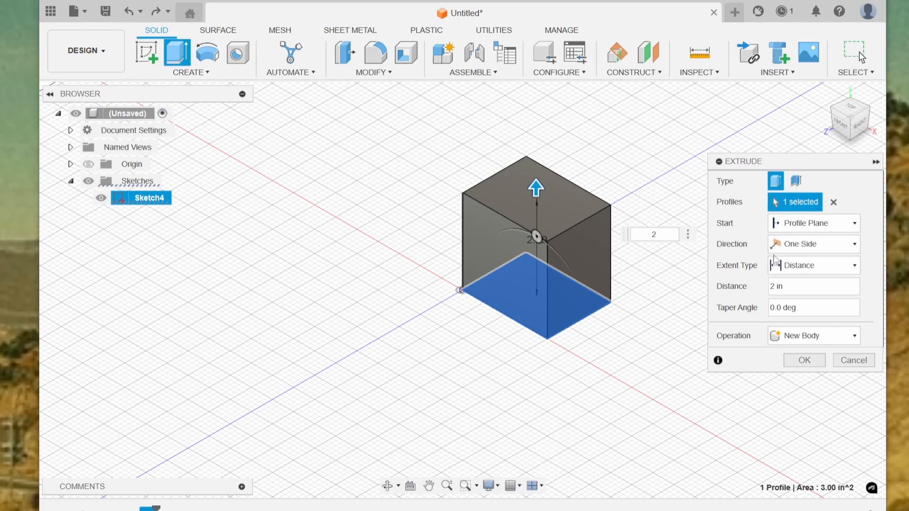
click(774, 340)
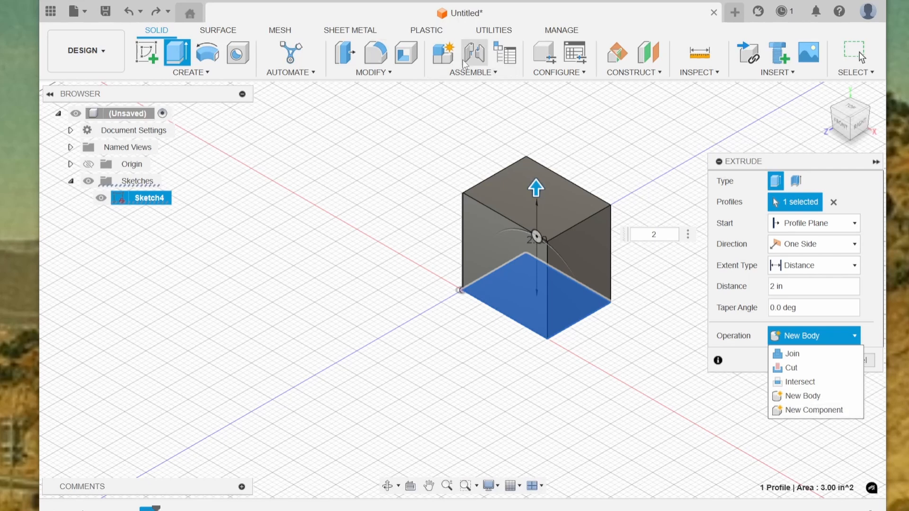
click(821, 401)
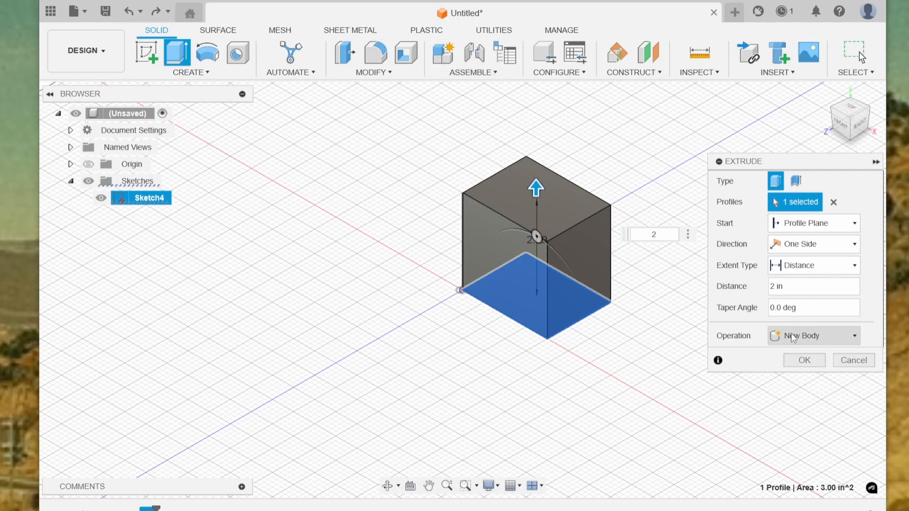
click(802, 361)
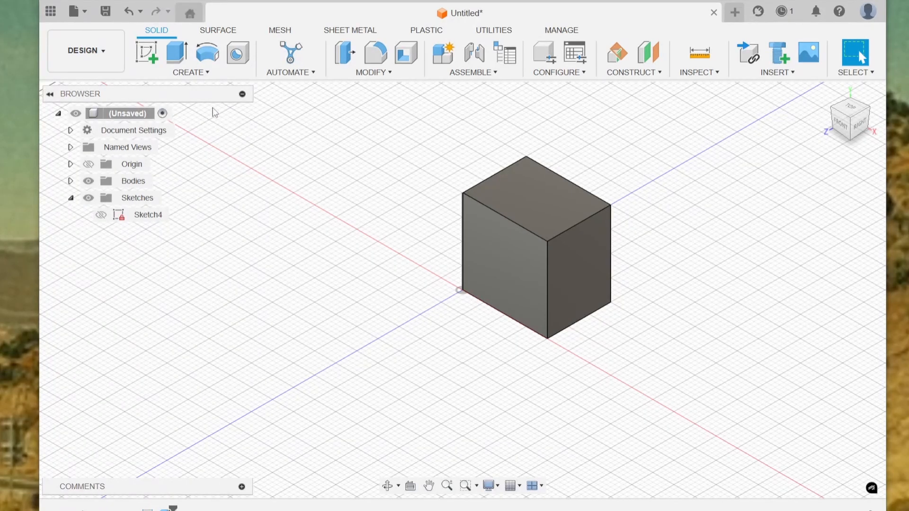
Start saving the design and choose the BS Designs project as the location
click(113, 14)
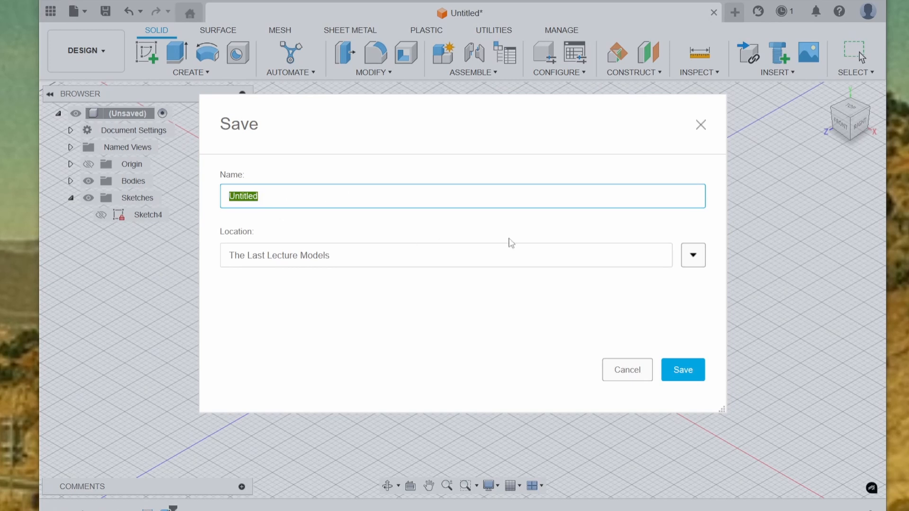
click(702, 255)
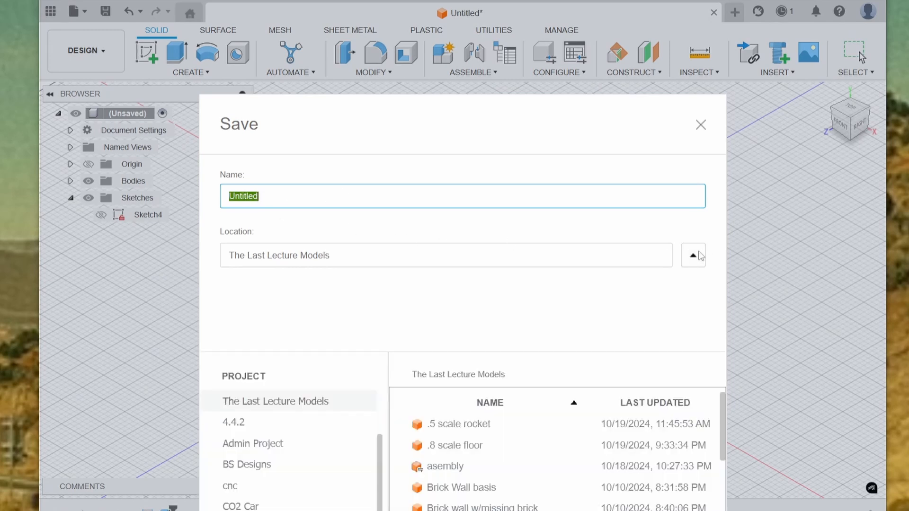
scroll(289, 497, up, 3)
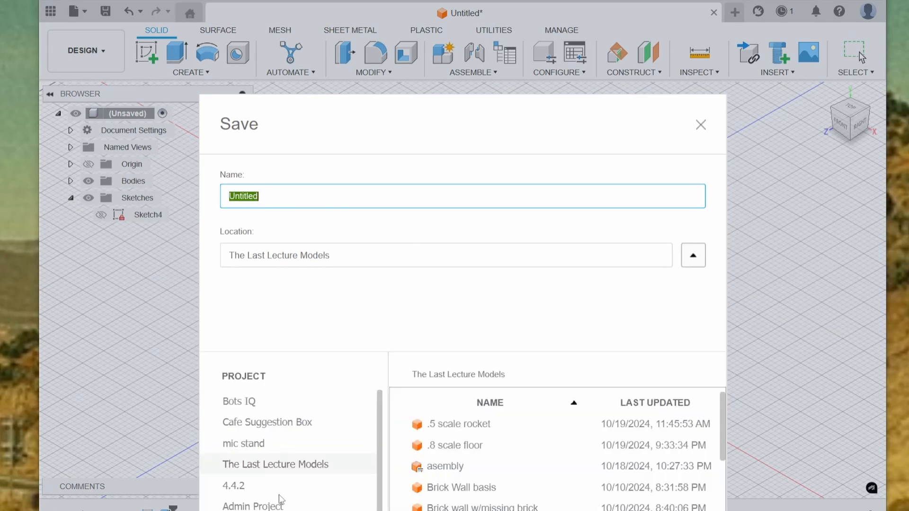
scroll(282, 500, down, 4)
scroll(299, 466, up, 4)
scroll(335, 439, down, 4)
click(248, 444)
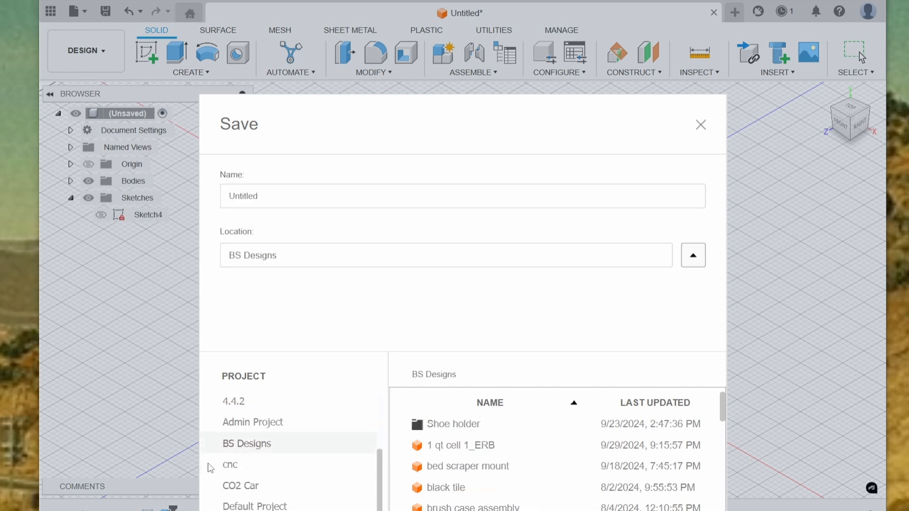
scroll(511, 493, down, 15)
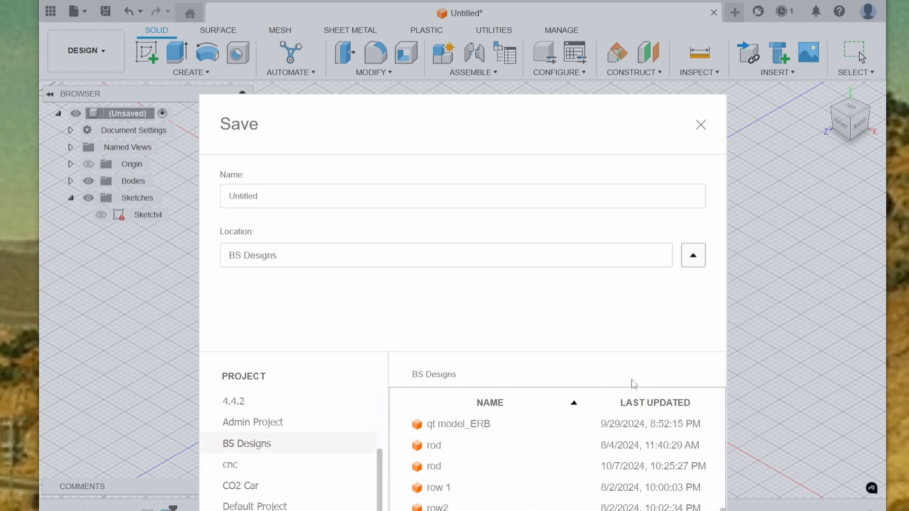
Name the design "basic 2pt reectangle_ERB" and save it
click(279, 188)
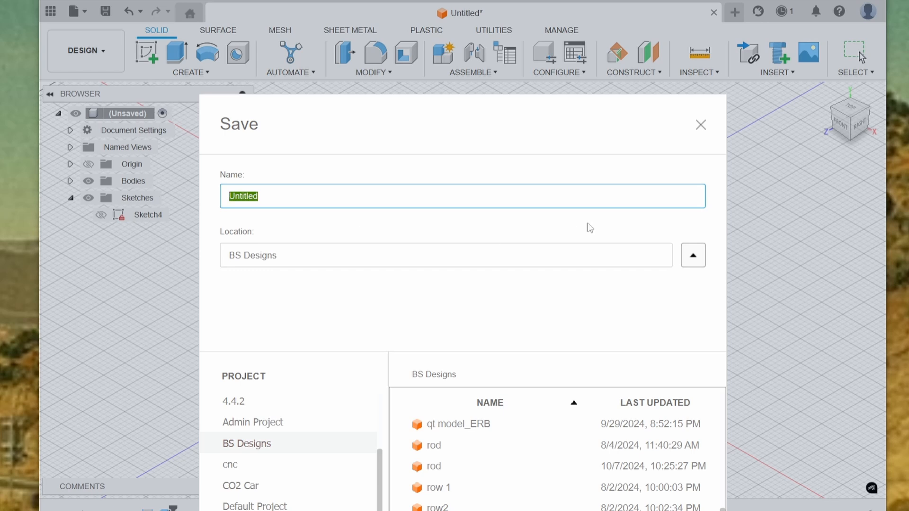
text(basic 2pt reectangle_)
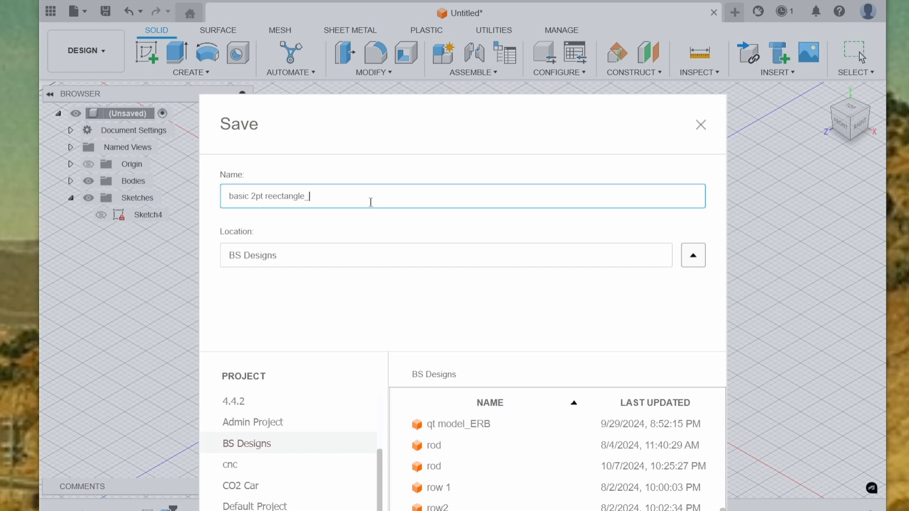
text(ERB)
key(Return)
Show the saved project data, return to the list of all projects and open the BS Designs project
click(50, 11)
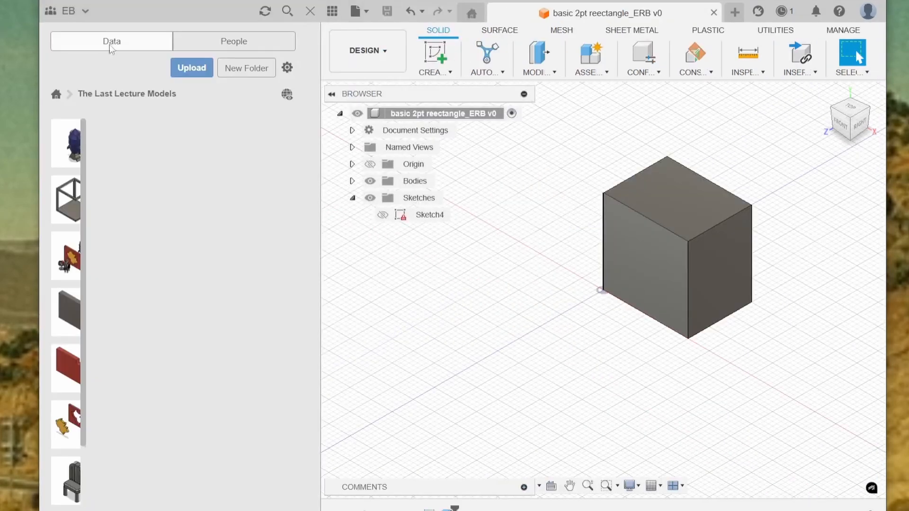
click(56, 94)
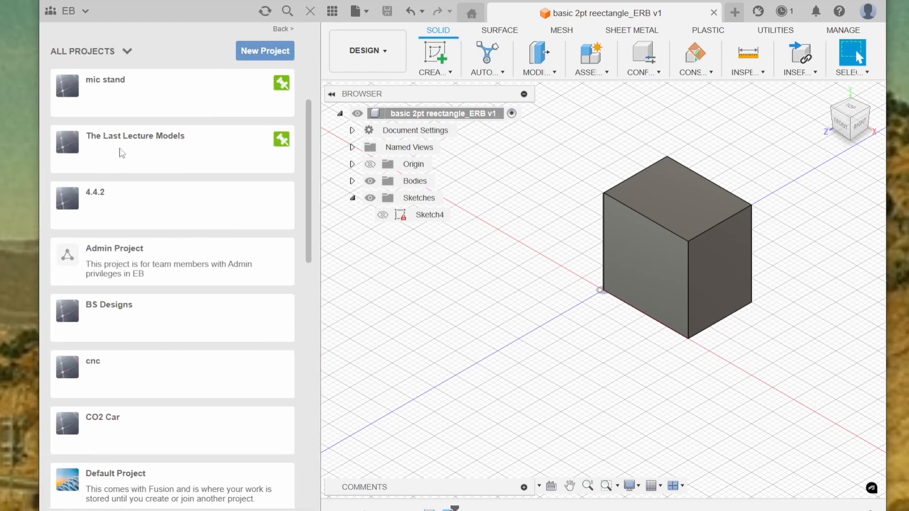
scroll(146, 319, down, 5)
click(180, 145)
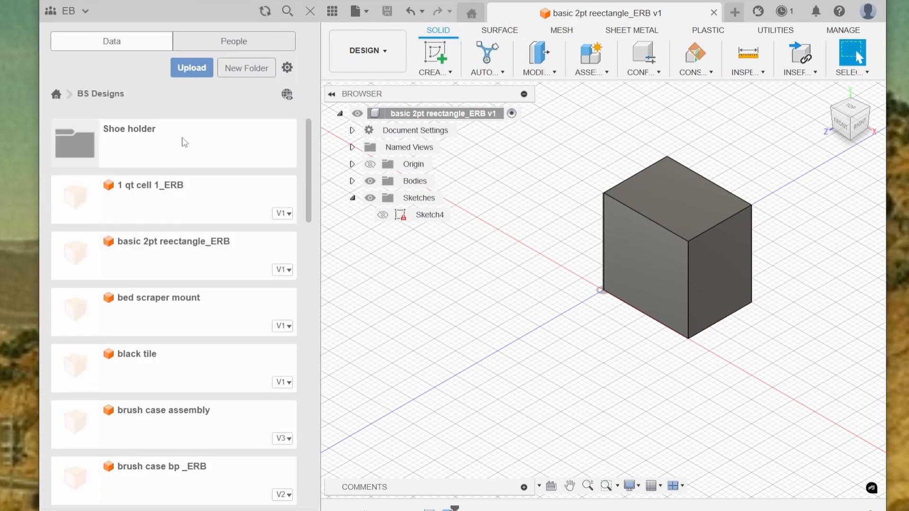
Look through the BS Designs files and open the saved design "basic 2pt reectangle_ERB"
scroll(163, 192, down, 12)
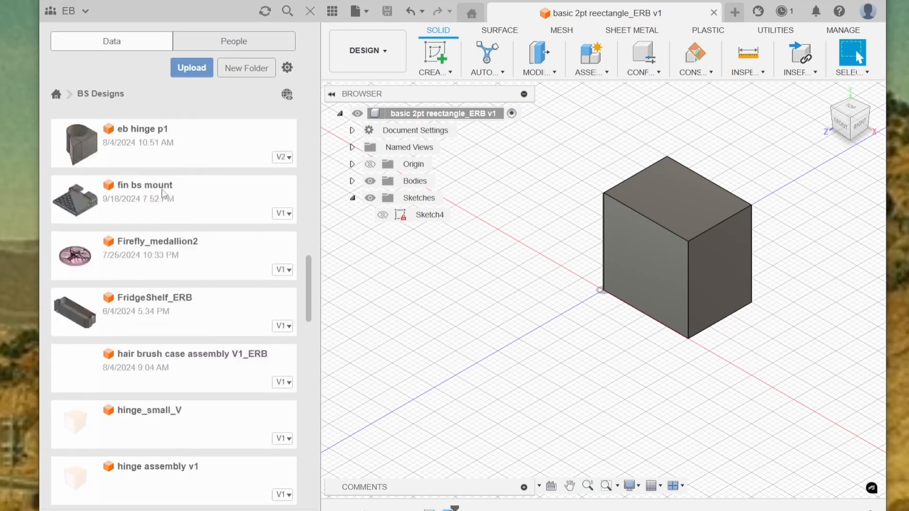
scroll(164, 192, down, 6)
scroll(162, 204, up, 11)
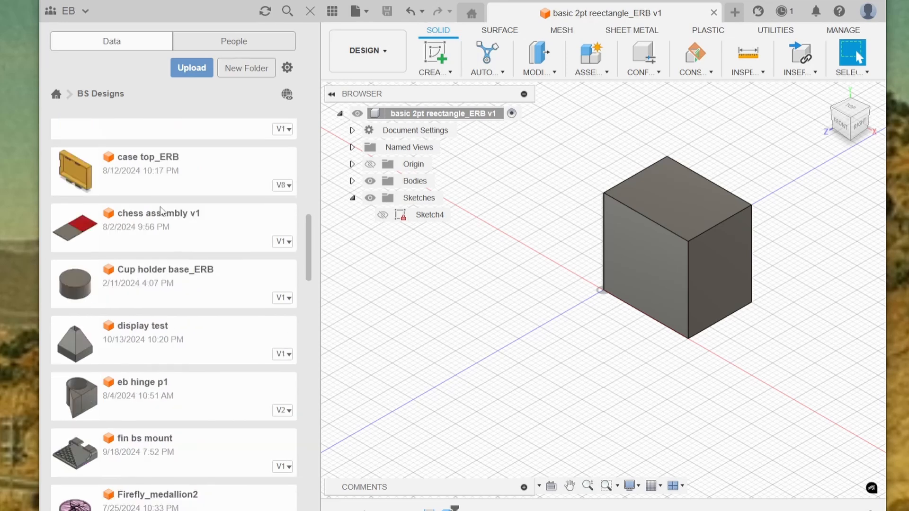
scroll(162, 218, up, 10)
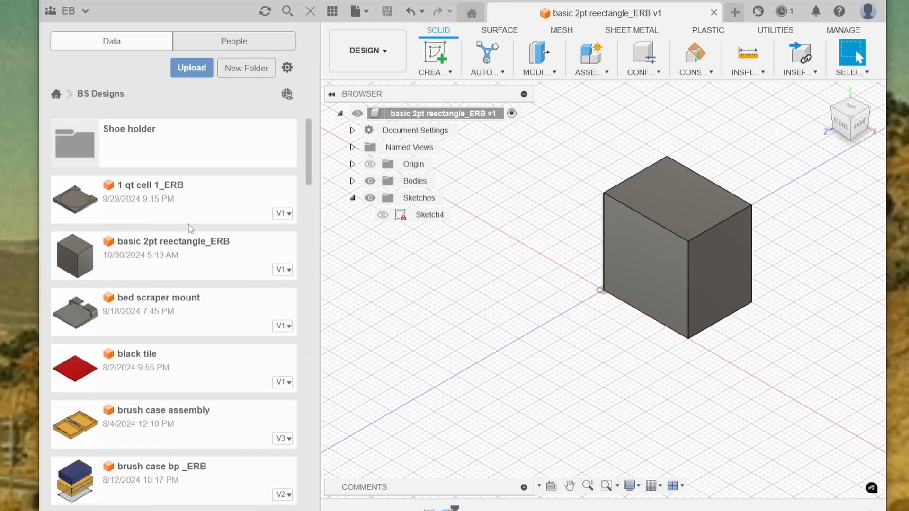
double_click(172, 257)
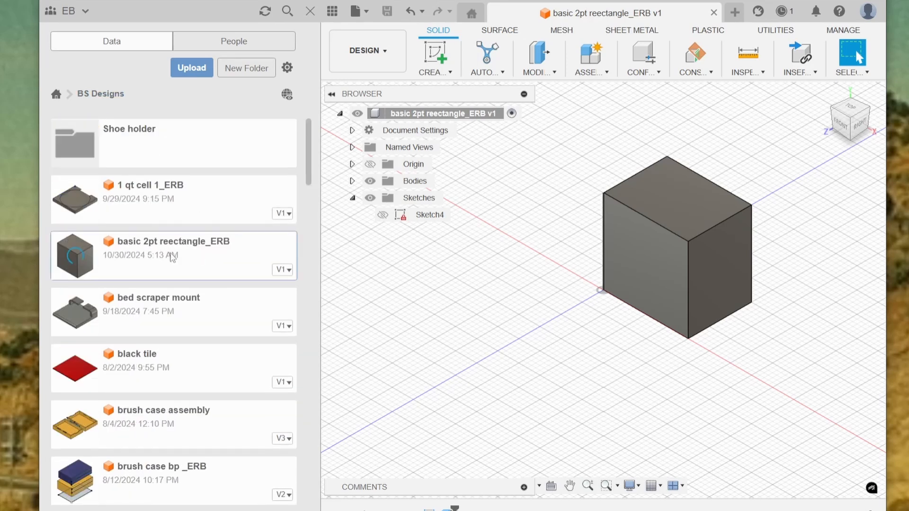